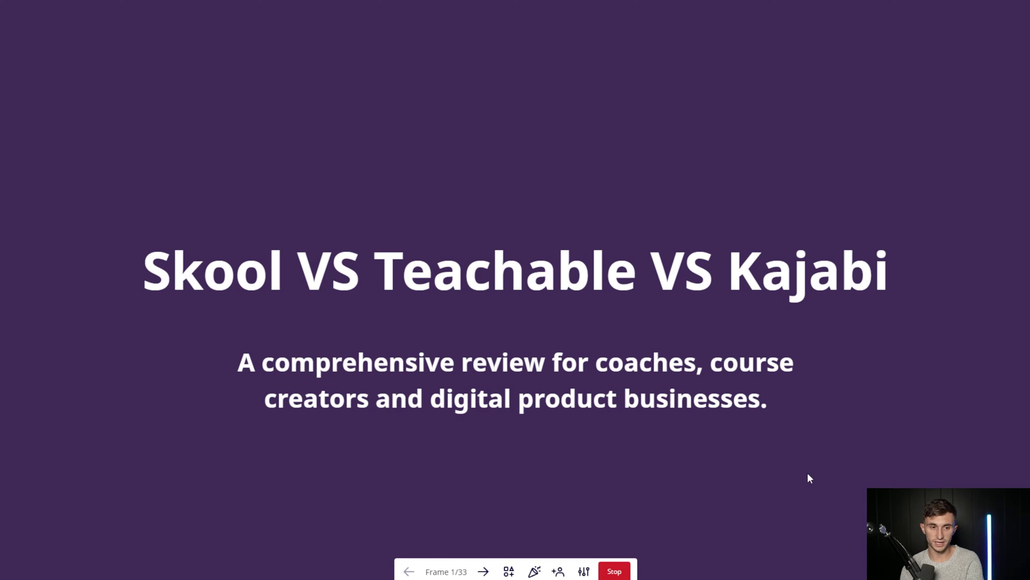
Step: Advance the presentation past the title slide to the purple 'Strong Points' section slide (4/33)
{"action": "key", "text": "Right"}
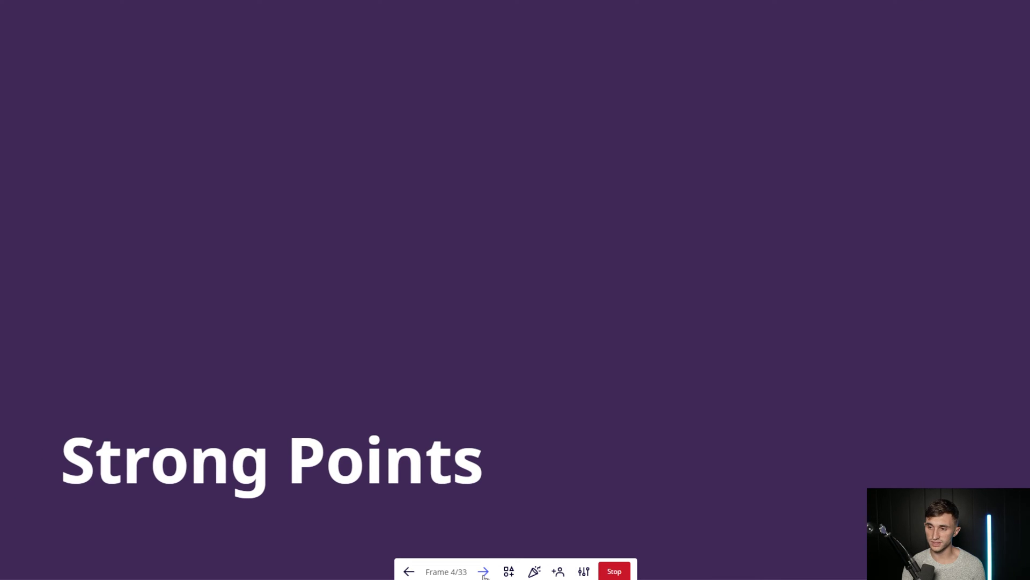
Step: Step forward two slides to frame 6/33, 'Strong Points of Kajabi', on its audience quizzes
{"action": "left_click", "coordinate": [484, 573]}
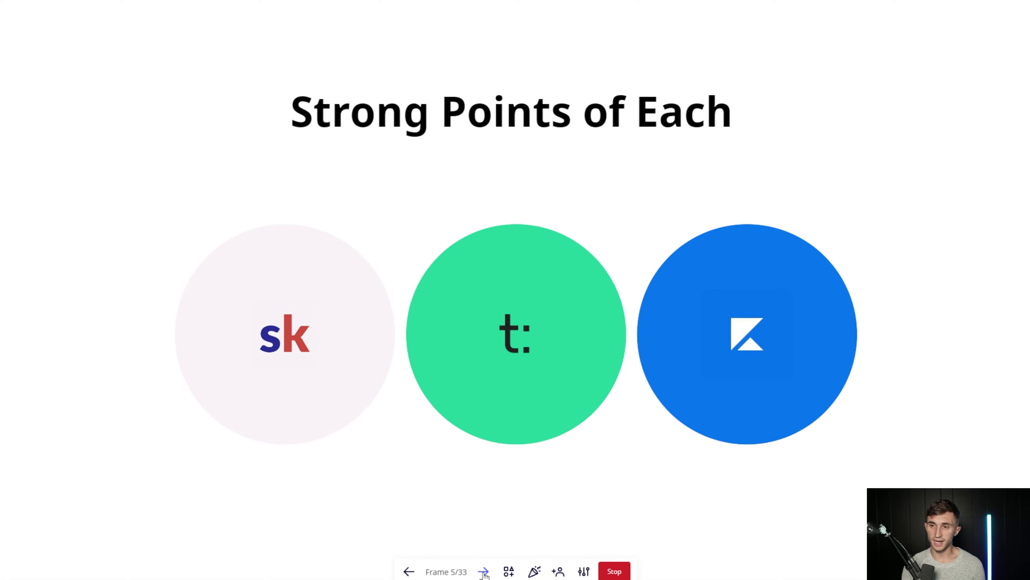
{"action": "left_click", "coordinate": [483, 573]}
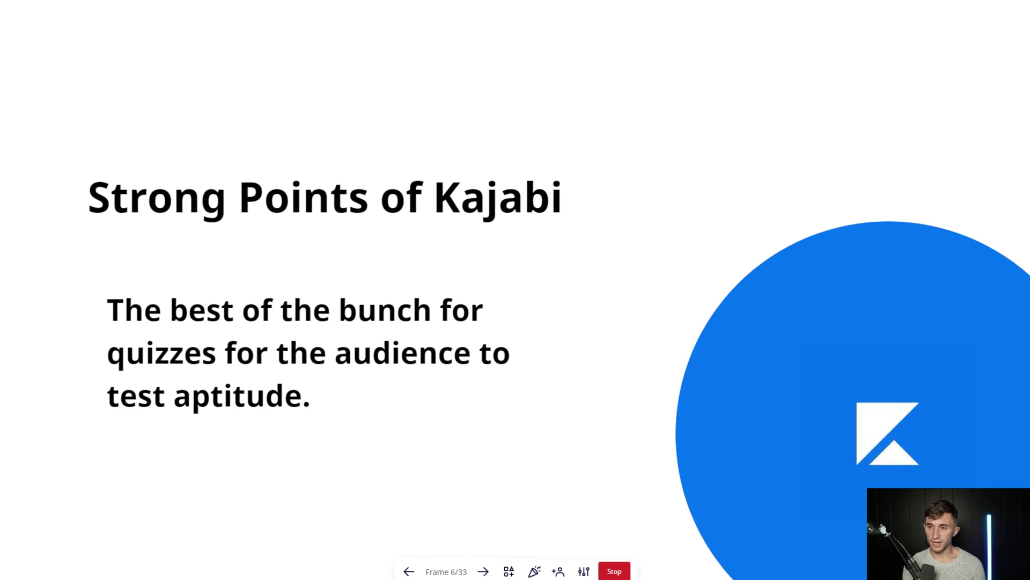
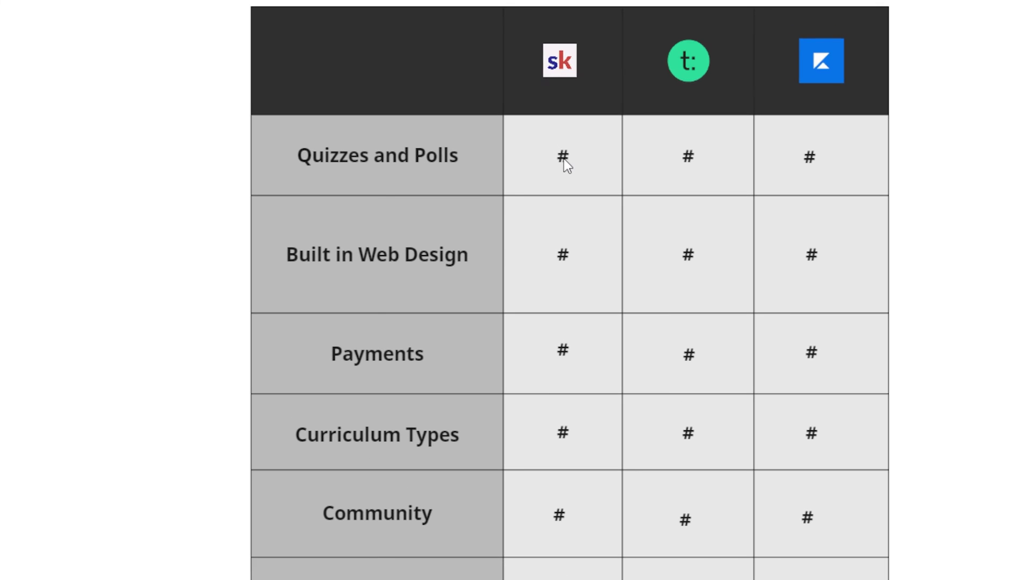
Step: Replace the three # placeholders in the Quizzes and Polls row with 6, 8 and 9
{"action": "double_click", "coordinate": [559, 151]}
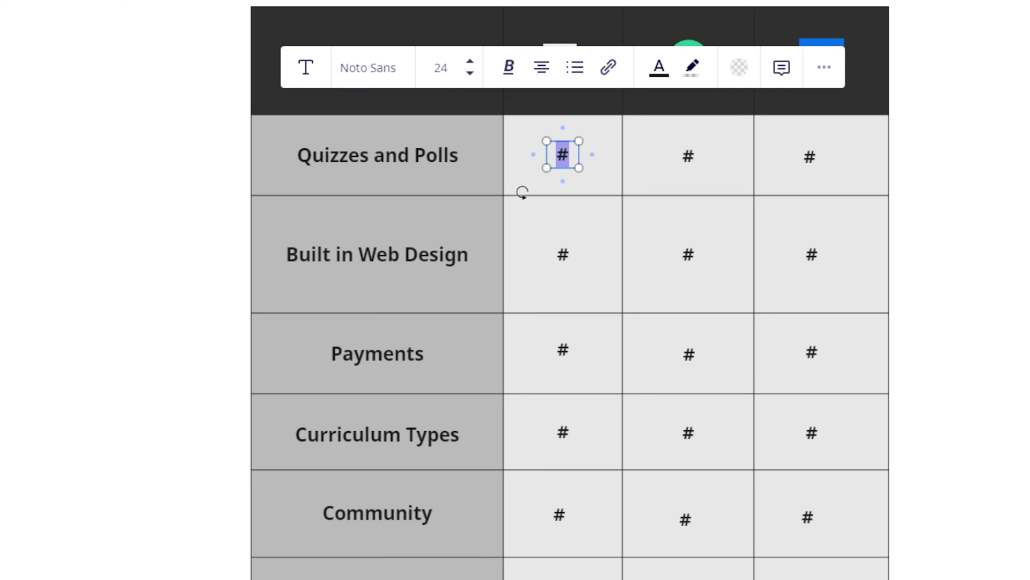
{"action": "type", "text": "6"}
{"action": "left_click", "coordinate": [430, 185]}
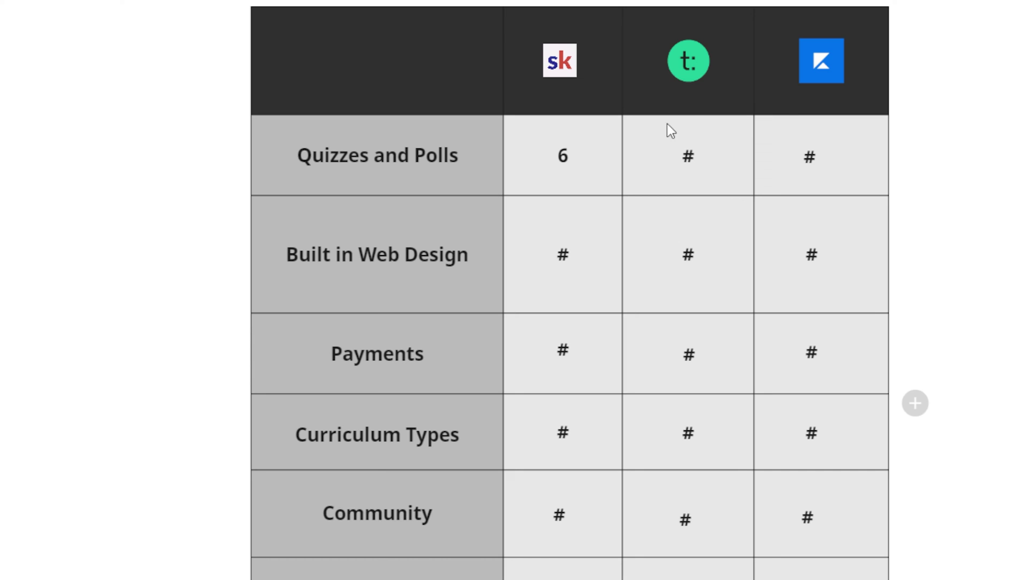
{"action": "left_click", "coordinate": [690, 160]}
{"action": "double_click", "coordinate": [691, 160]}
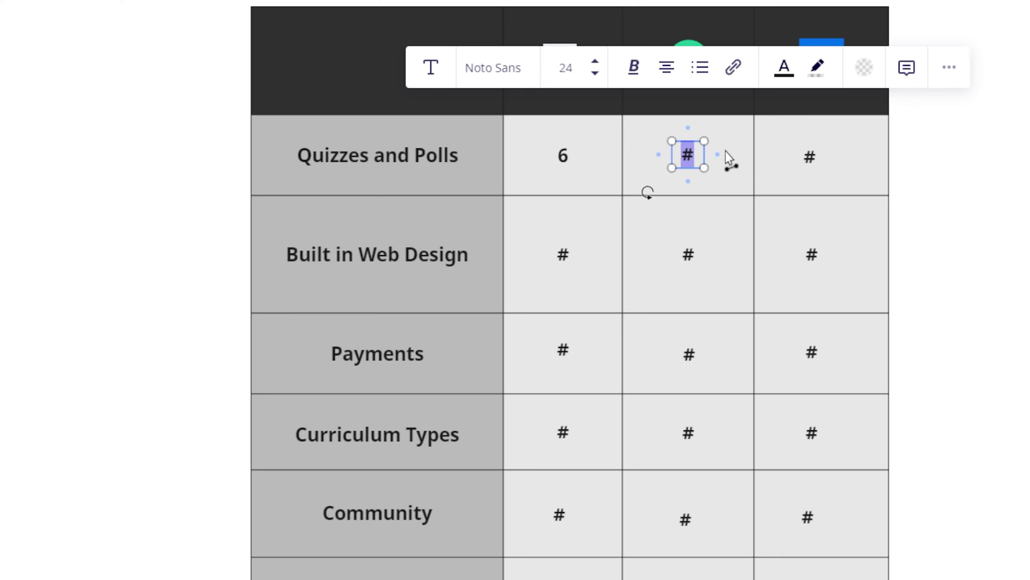
{"action": "type", "text": "8"}
{"action": "left_click", "coordinate": [744, 141]}
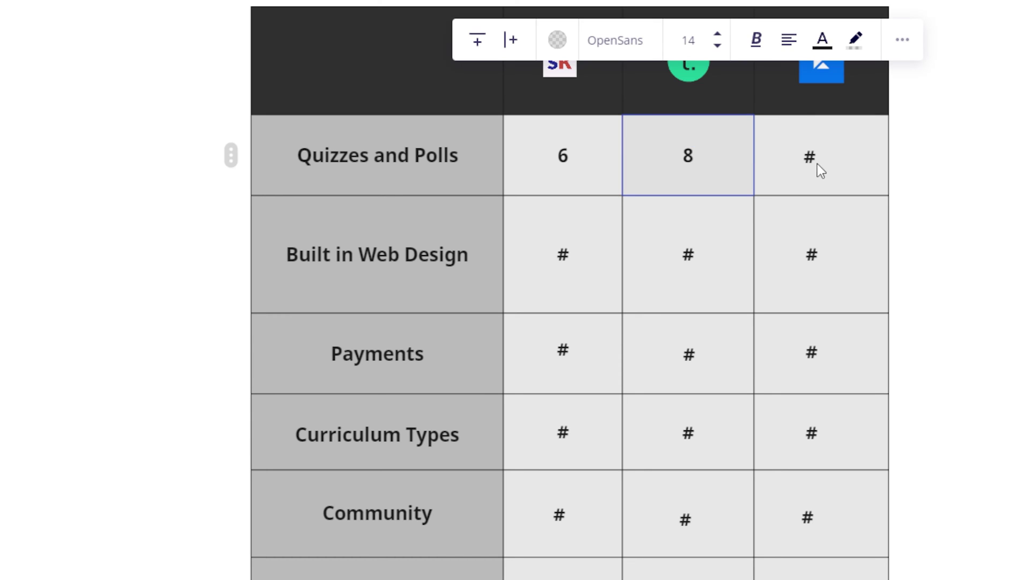
{"action": "left_click", "coordinate": [812, 159]}
{"action": "double_click", "coordinate": [812, 159]}
{"action": "type", "text": "9"}
{"action": "left_click", "coordinate": [1003, 189]}
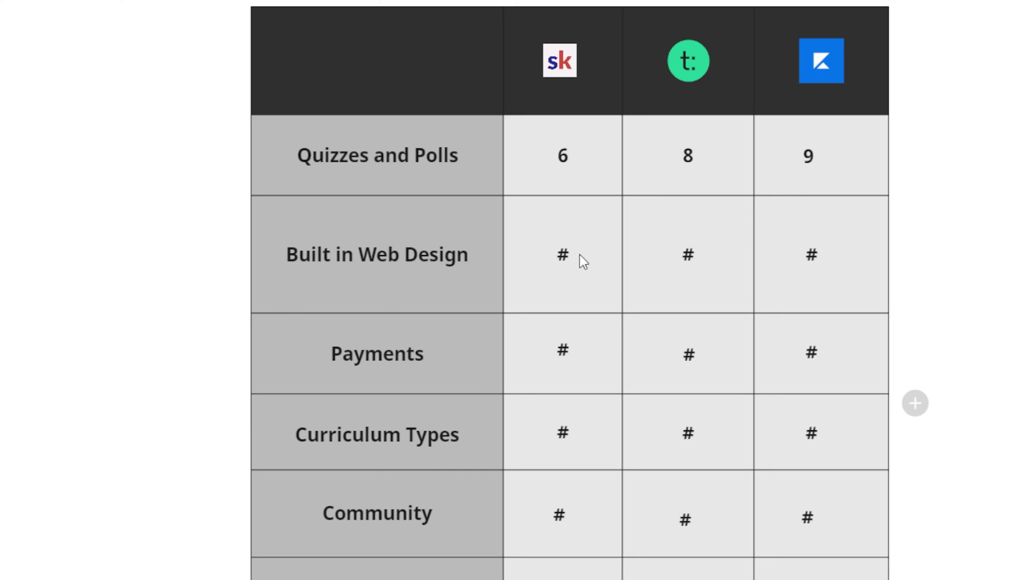
Step: Replace the Built in Web Design row's # placeholders with 3 (Skool), 5 (Teachable) and 6 (Kajabi)
{"action": "double_click", "coordinate": [563, 255]}
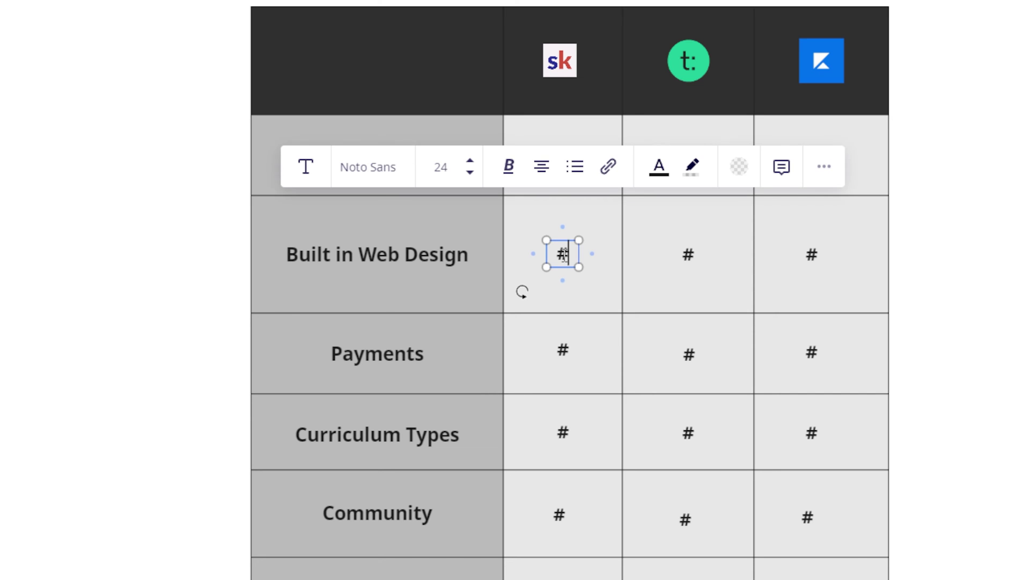
{"action": "left_click", "coordinate": [163, 271]}
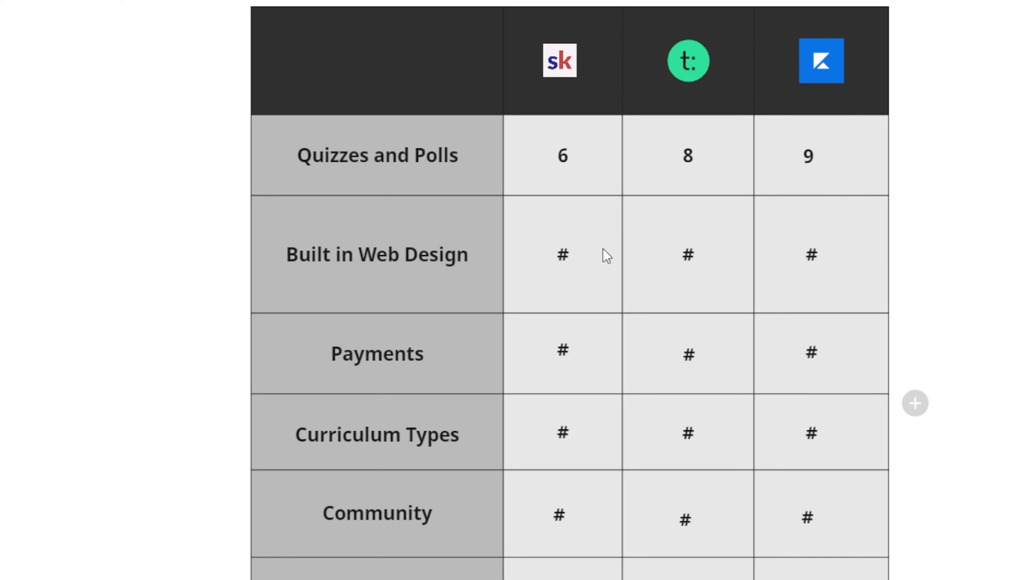
{"action": "double_click", "coordinate": [569, 253]}
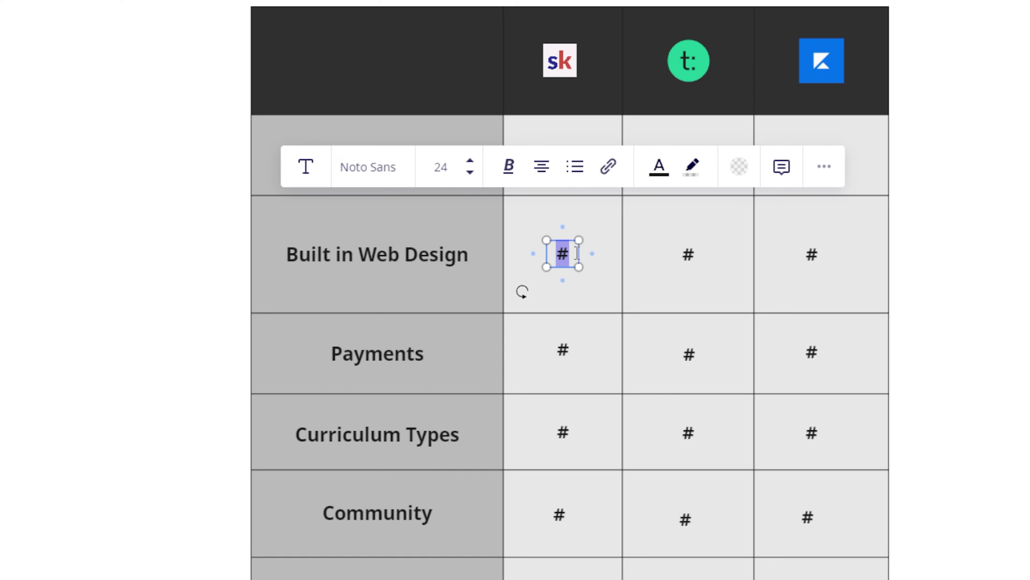
{"action": "type", "text": "3"}
{"action": "left_click", "coordinate": [1012, 292]}
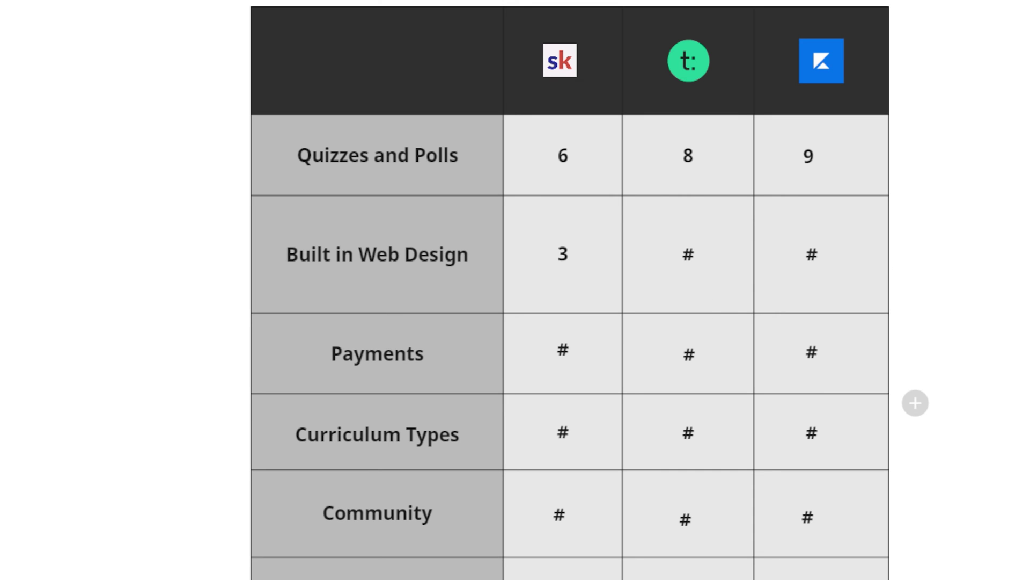
{"action": "double_click", "coordinate": [689, 254]}
{"action": "type", "text": "5"}
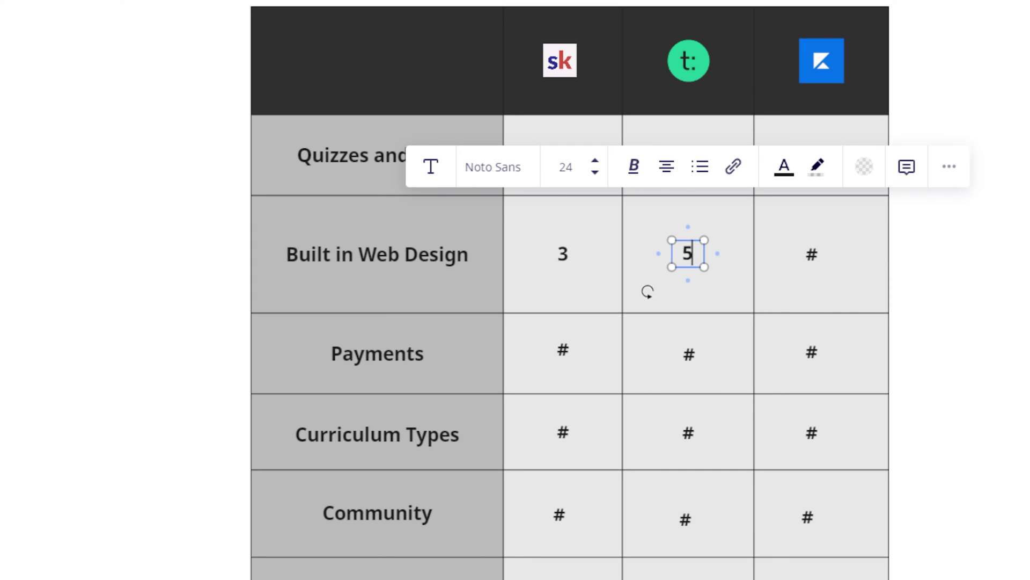
{"action": "key", "text": "Escape"}
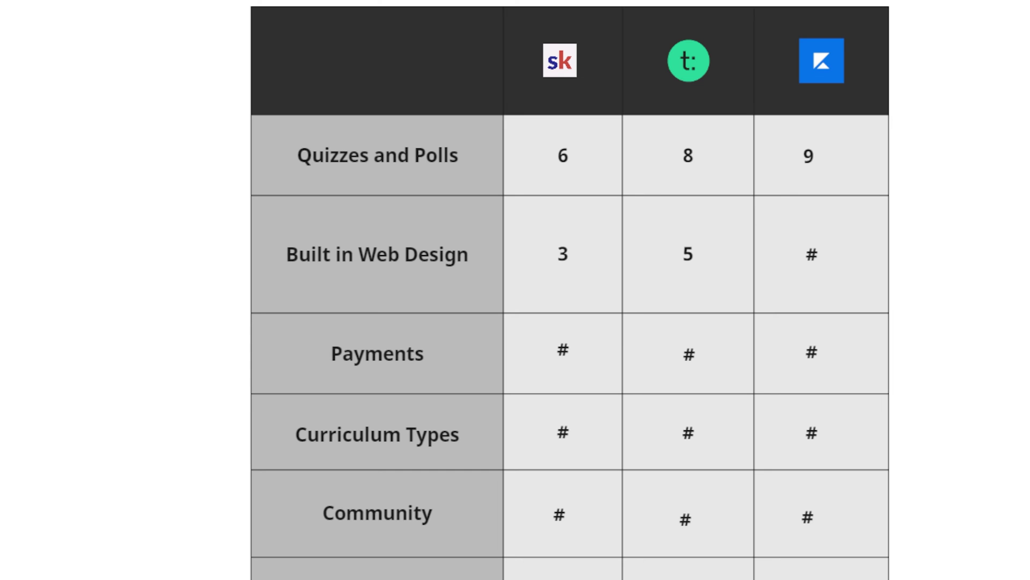
{"action": "double_click", "coordinate": [811, 254]}
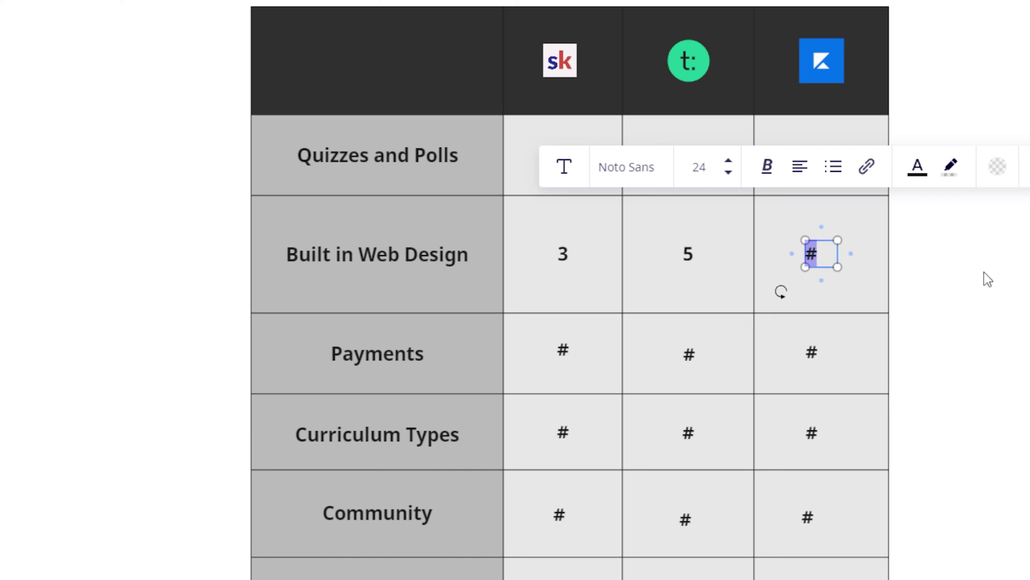
{"action": "type", "text": "6"}
{"action": "left_click", "coordinate": [984, 272]}
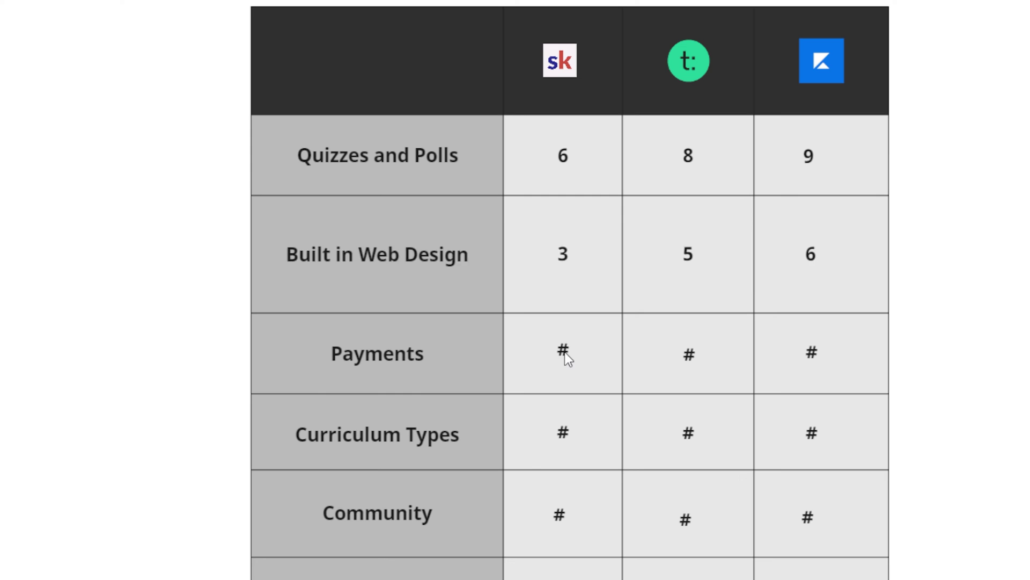
Step: Replace each # placeholder in the Payments row with 7 for Skool, Teachable and Kajabi
{"action": "double_click", "coordinate": [565, 353]}
{"action": "type", "text": "7"}
{"action": "left_click", "coordinate": [1007, 352]}
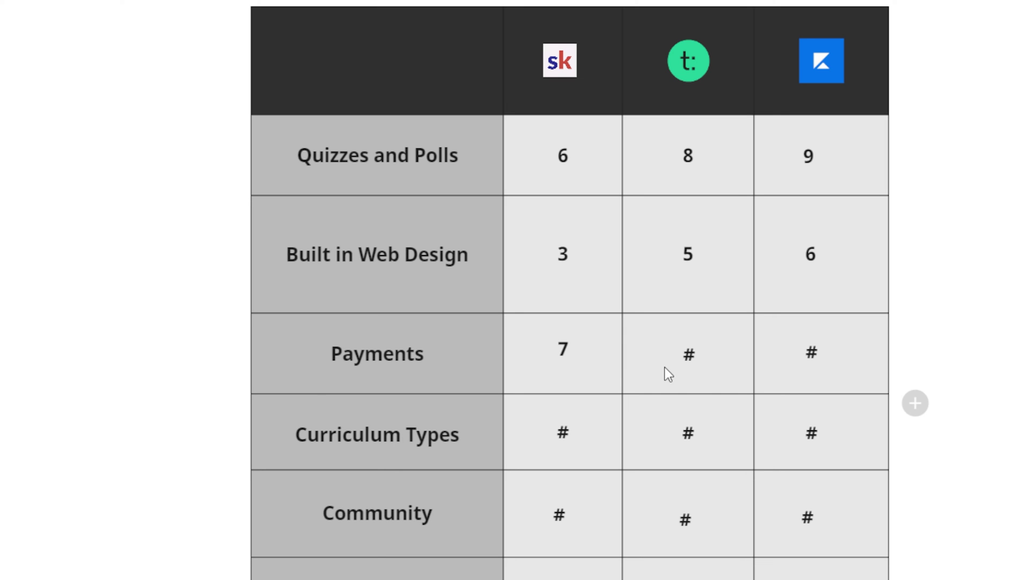
{"action": "left_click", "coordinate": [692, 357]}
{"action": "left_click", "coordinate": [693, 355]}
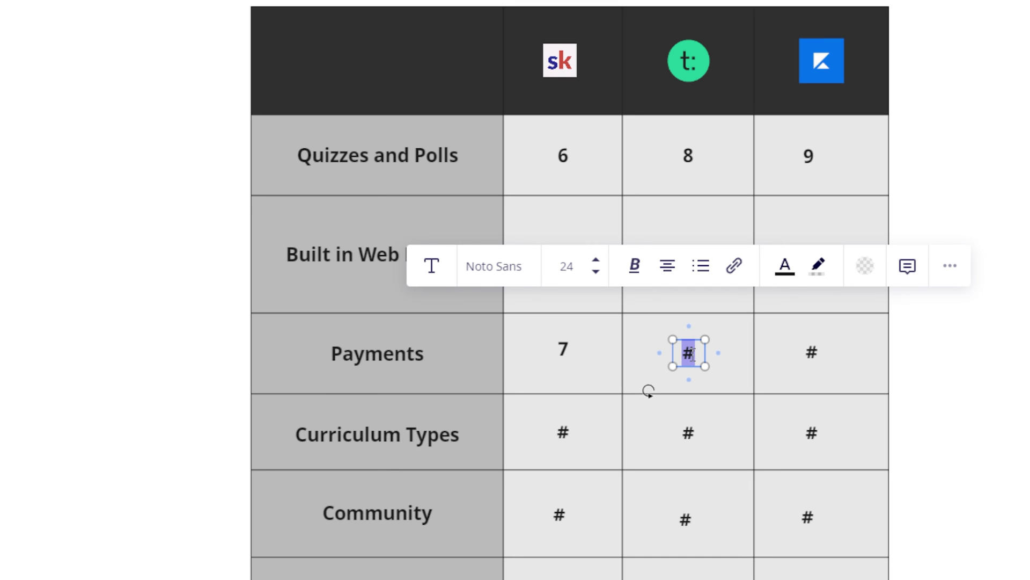
{"action": "type", "text": "7"}
{"action": "left_click", "coordinate": [941, 353]}
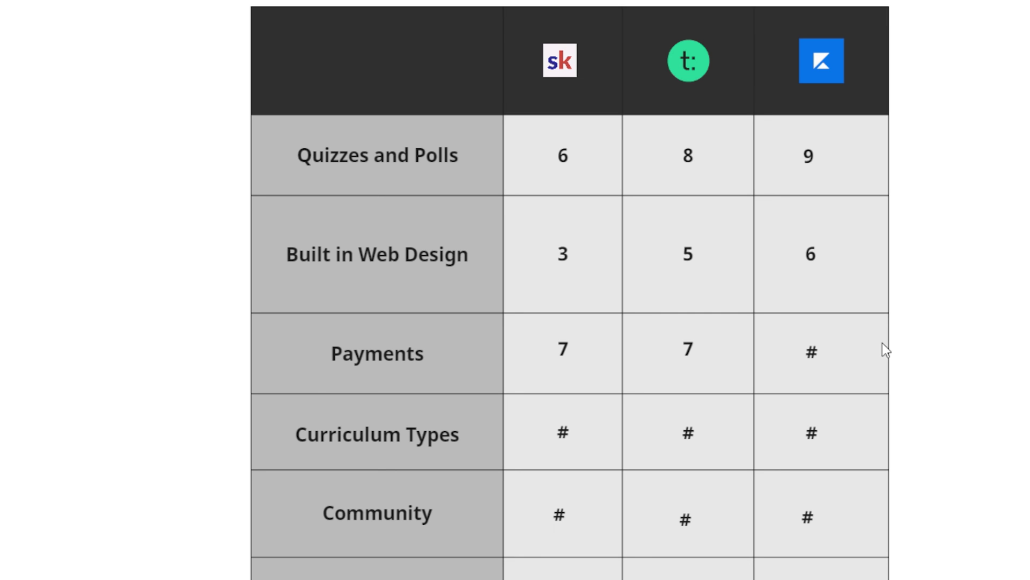
{"action": "left_click", "coordinate": [816, 353]}
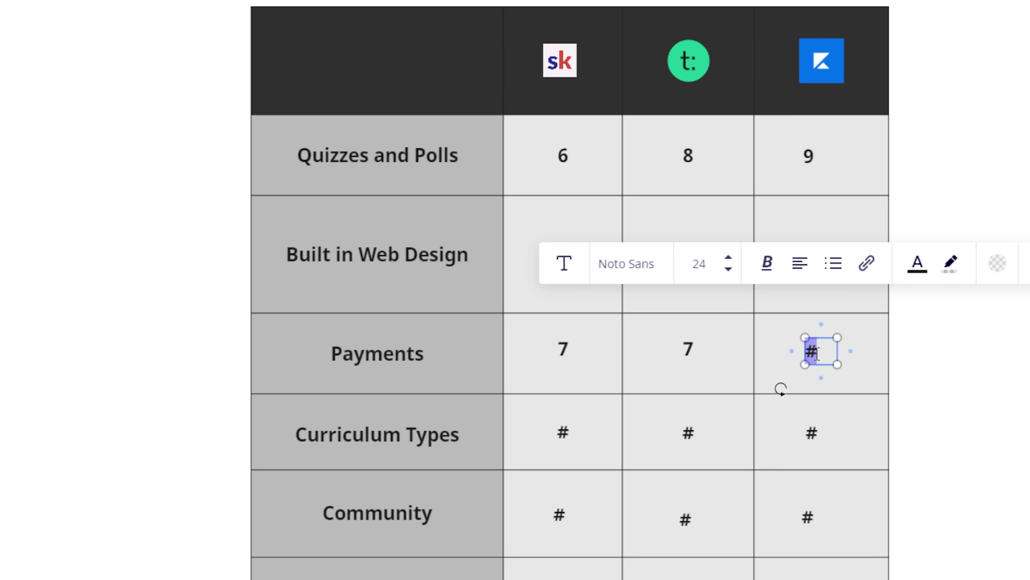
{"action": "type", "text": "7"}
{"action": "left_click", "coordinate": [964, 385]}
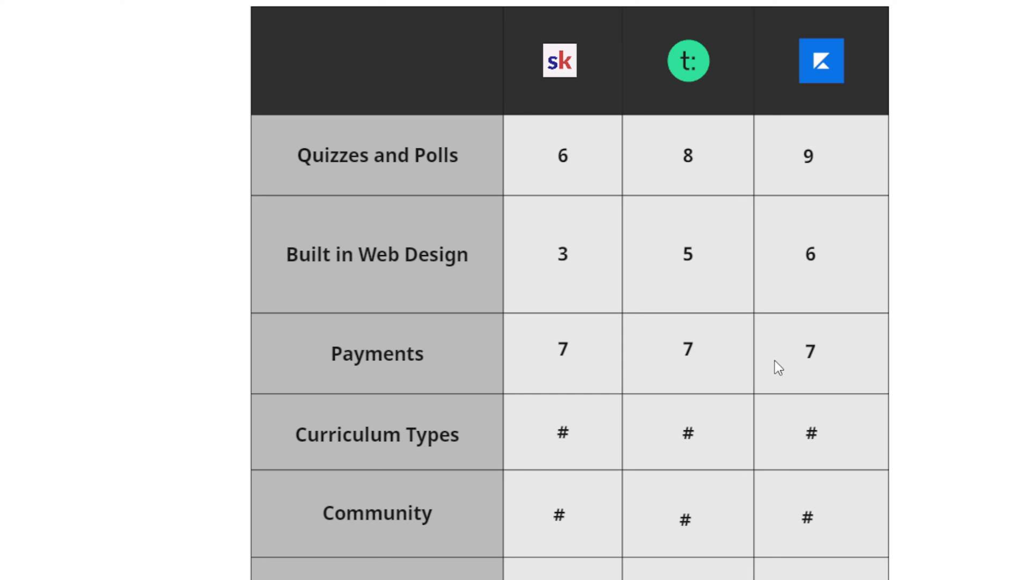
Step: Scroll down and replace the Curriculum Types row's placeholders with 8, 8 and 6
{"action": "scroll", "coordinate": [775, 360], "scroll_direction": "down", "scroll_amount": 3}
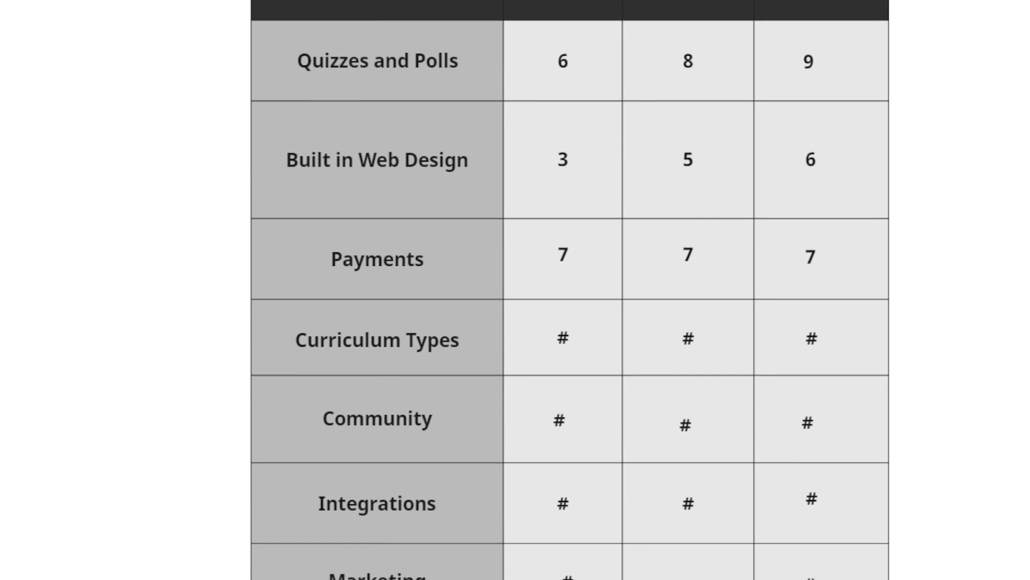
{"action": "scroll", "coordinate": [570, 290], "scroll_direction": "down", "scroll_amount": 2}
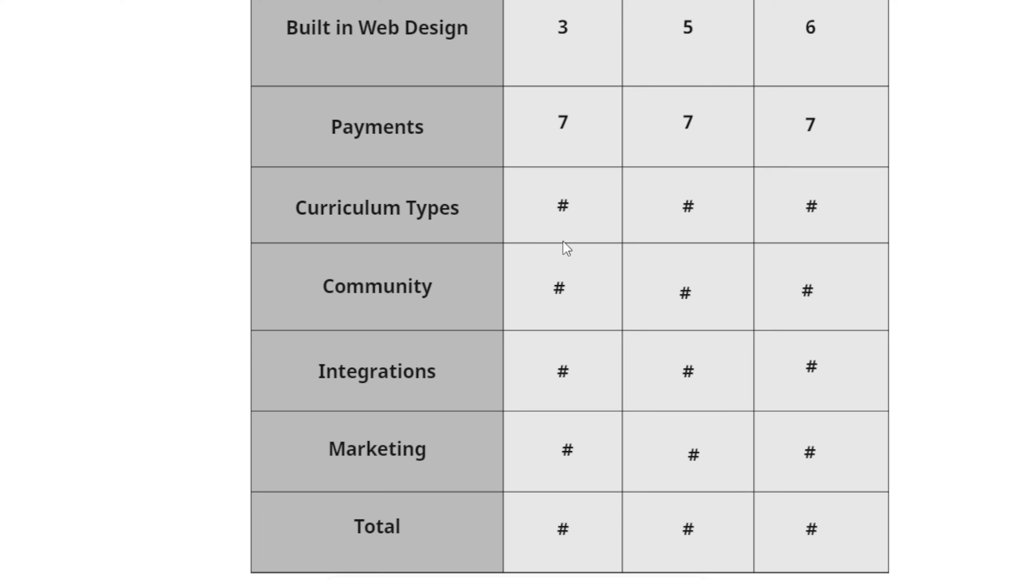
{"action": "double_click", "coordinate": [563, 207]}
{"action": "type", "text": "8"}
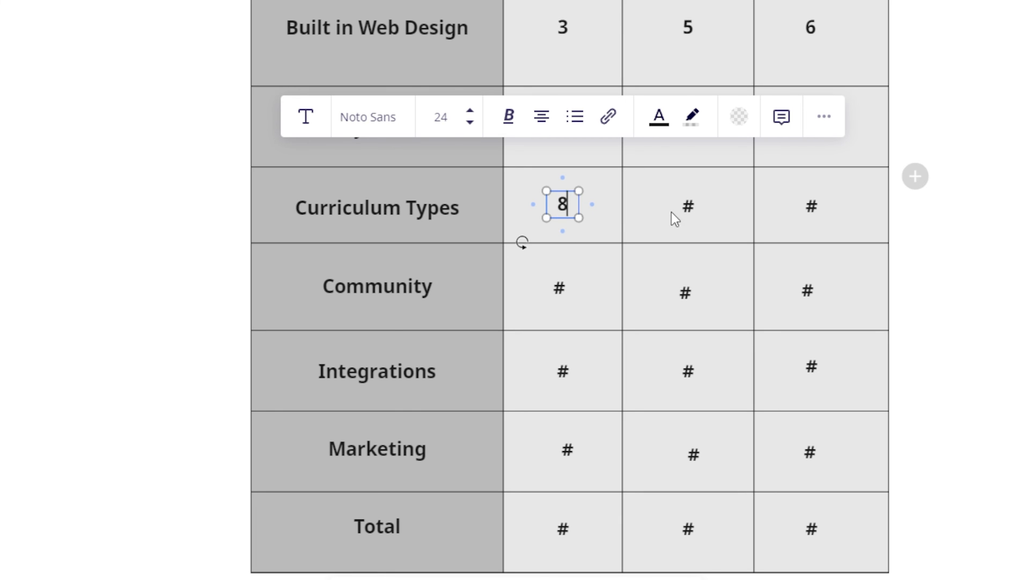
{"action": "left_click", "coordinate": [701, 209]}
{"action": "double_click", "coordinate": [694, 207]}
{"action": "type", "text": "8"}
{"action": "left_click", "coordinate": [984, 252]}
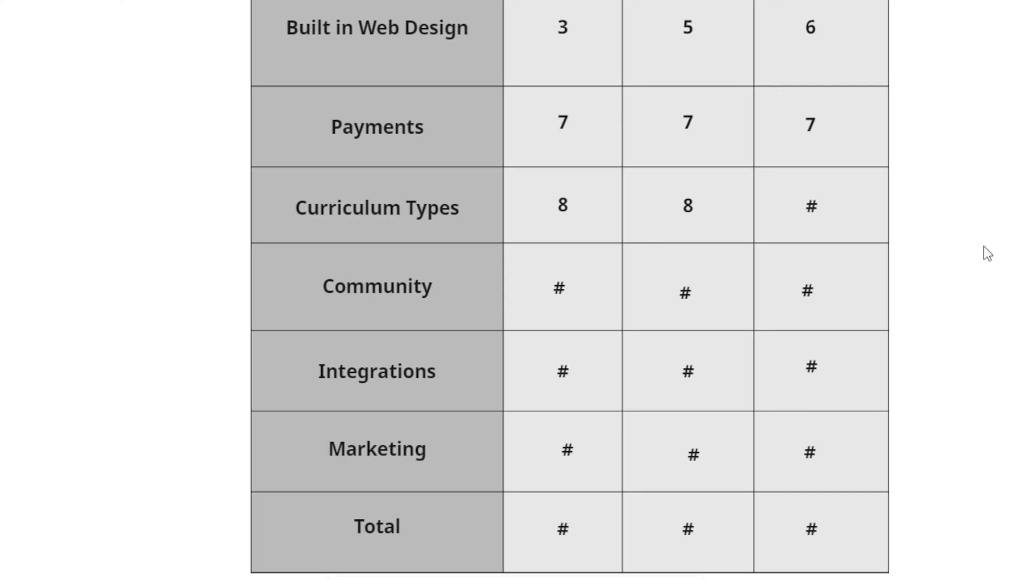
{"action": "double_click", "coordinate": [814, 213]}
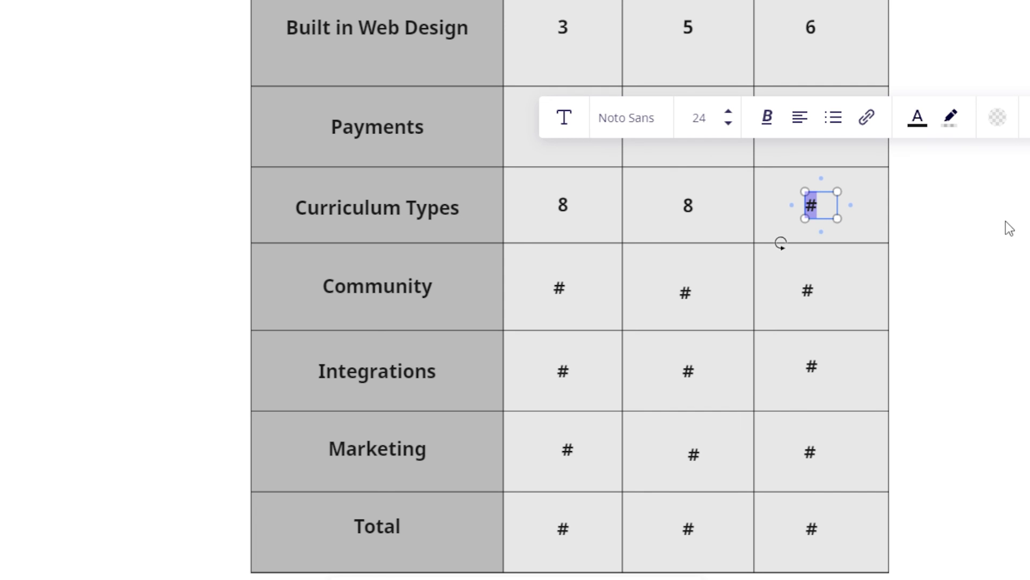
{"action": "type", "text": "6"}
{"action": "key", "text": "Escape"}
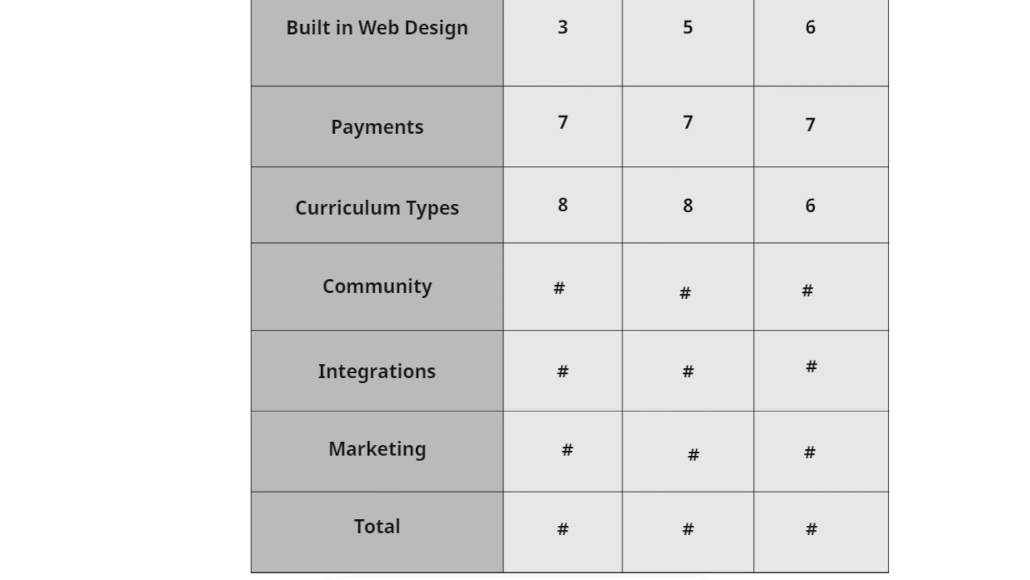
Step: Replace the Community row's # placeholders with 9 (Skool), 1 (Teachable) and 8 (Kajabi)
{"action": "left_click", "coordinate": [561, 294]}
{"action": "left_click", "coordinate": [561, 289]}
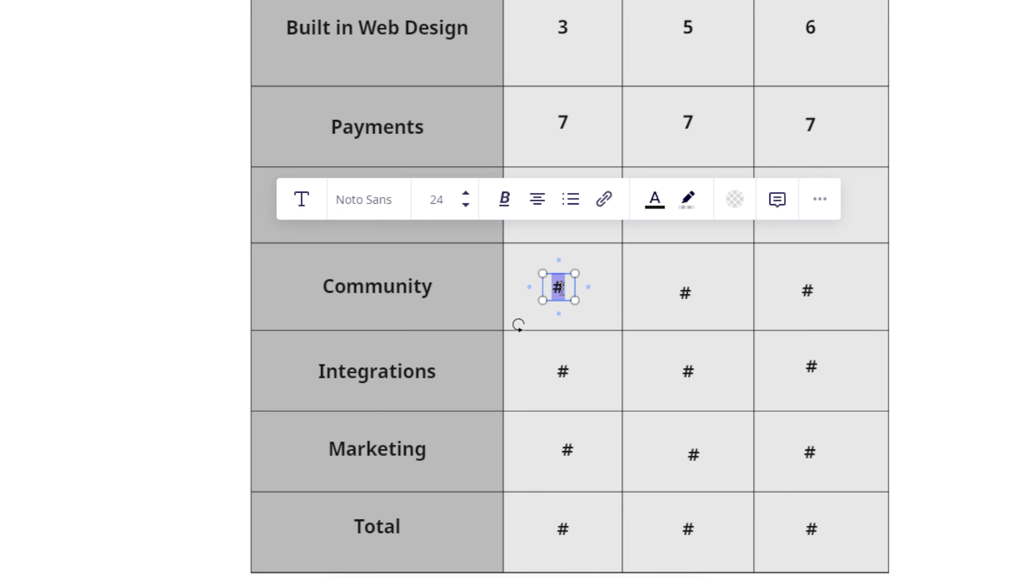
{"action": "type", "text": "9"}
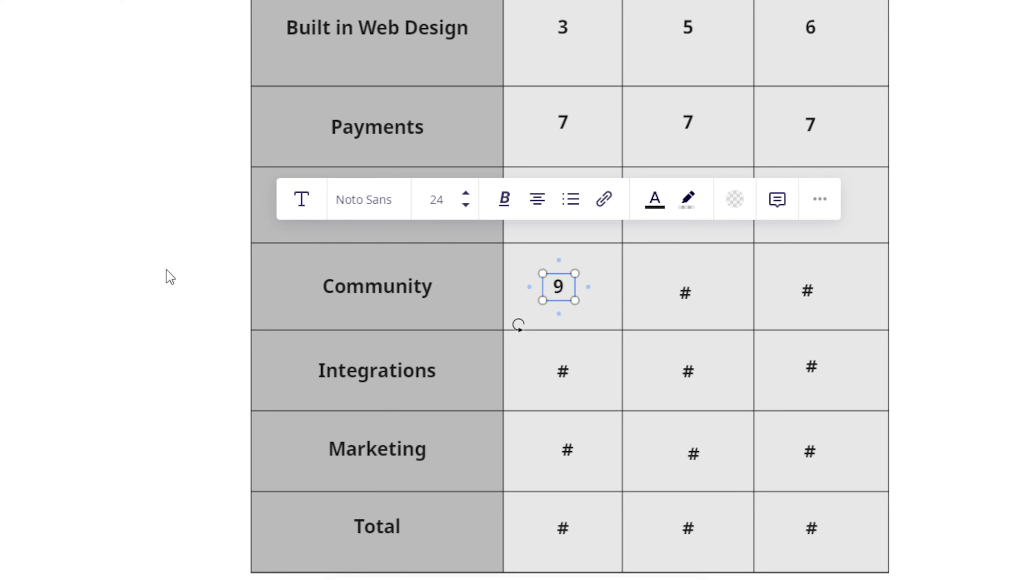
{"action": "left_click", "coordinate": [167, 269]}
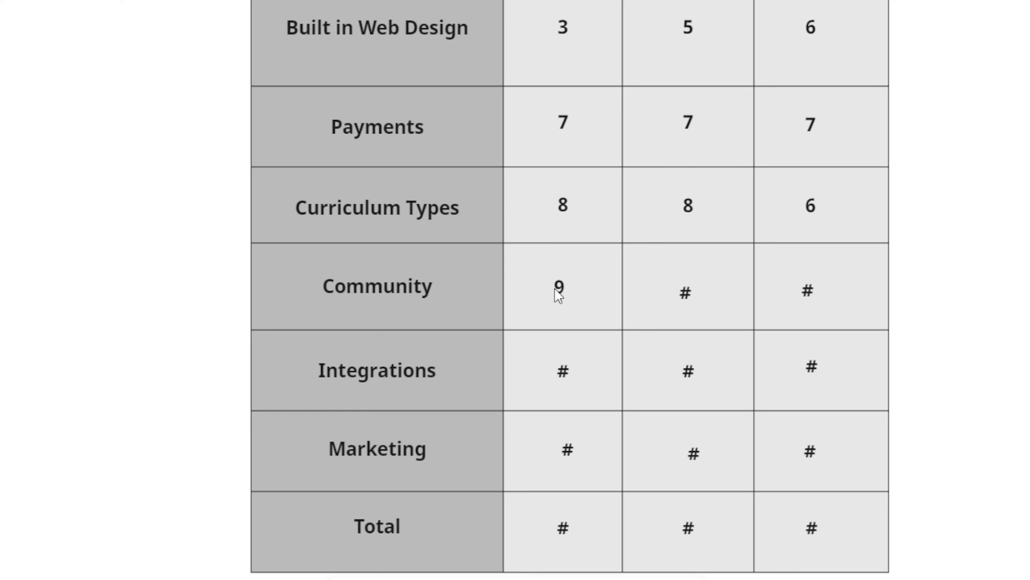
{"action": "left_click", "coordinate": [687, 292]}
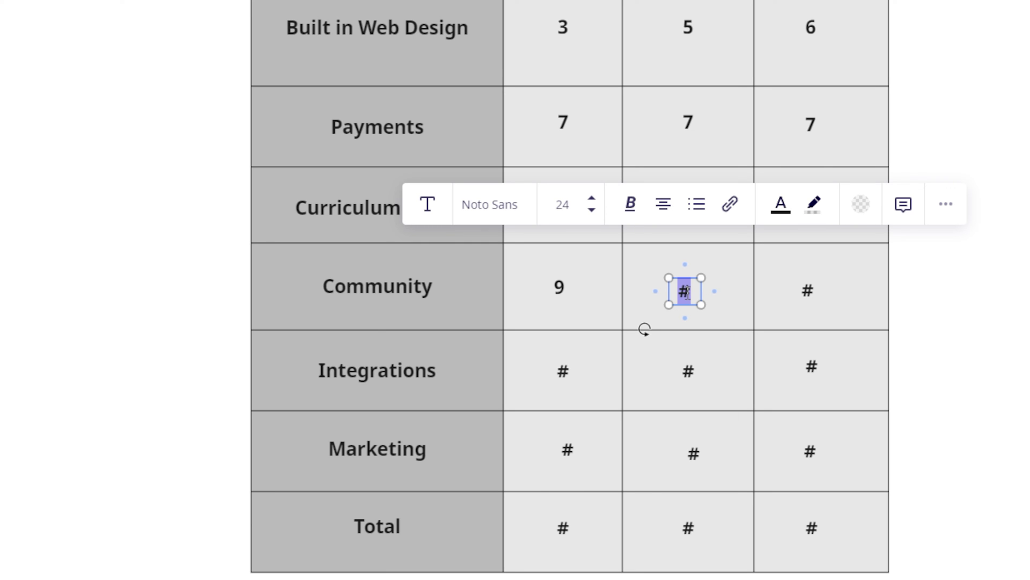
{"action": "type", "text": "1"}
{"action": "left_click", "coordinate": [964, 287]}
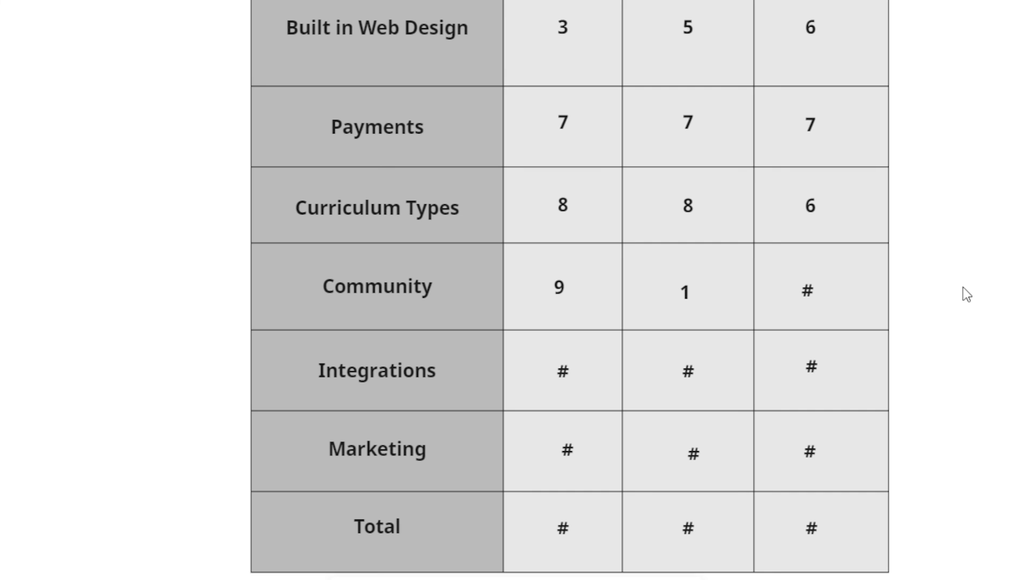
{"action": "double_click", "coordinate": [807, 294]}
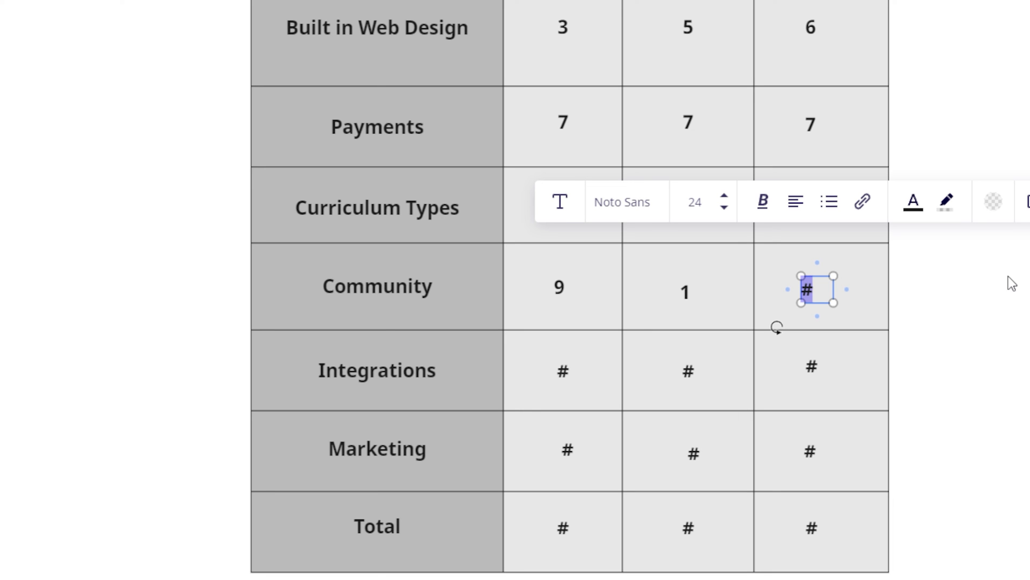
{"action": "type", "text": "8"}
{"action": "left_click", "coordinate": [1014, 279]}
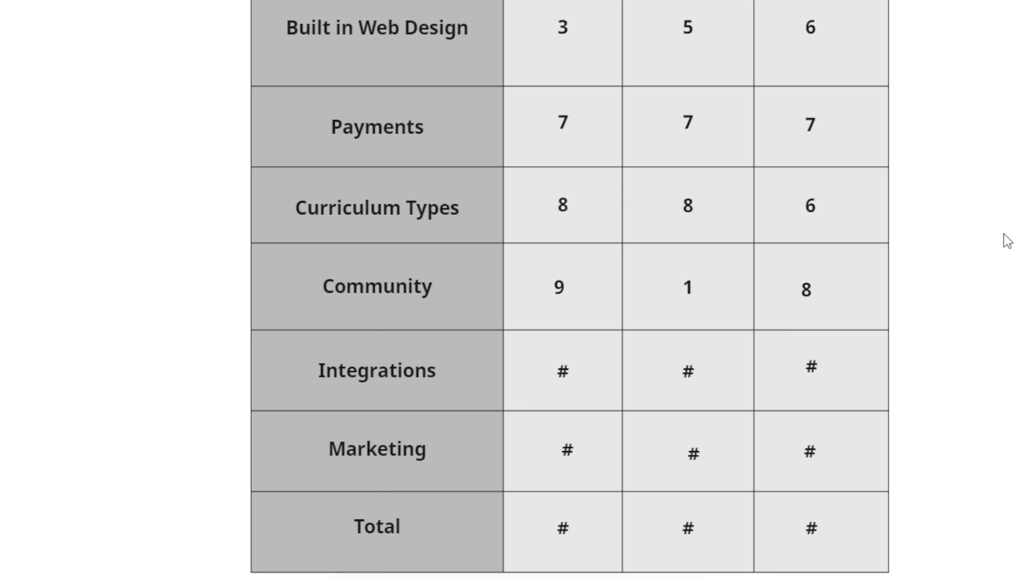
Step: Enter 4, 7 and 9 in the Integrations row, correcting the first entry from 3 to 4
{"action": "double_click", "coordinate": [570, 377]}
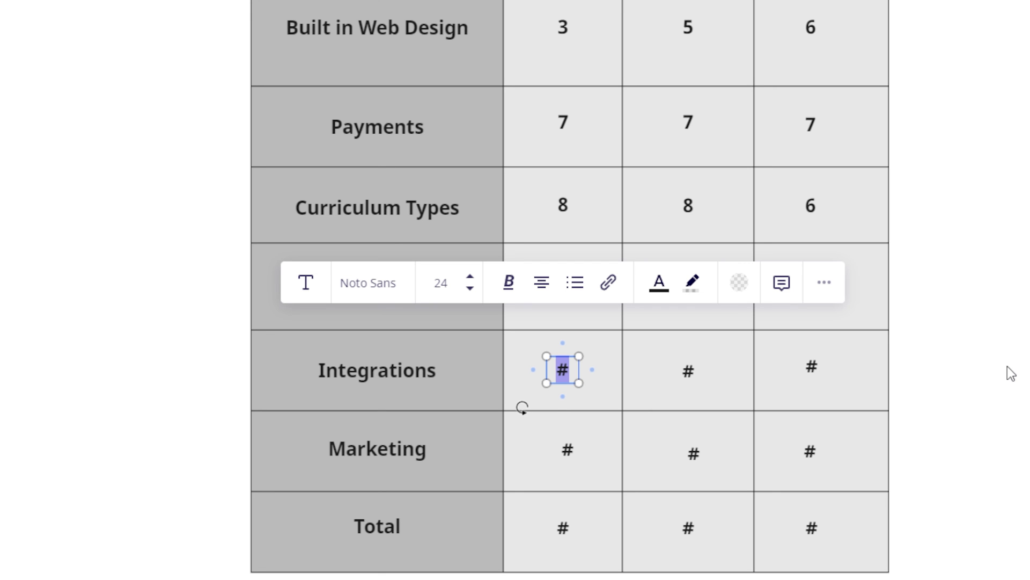
{"action": "type", "text": "3"}
{"action": "left_click", "coordinate": [1011, 373]}
{"action": "double_click", "coordinate": [564, 368]}
{"action": "type", "text": "4"}
{"action": "left_click", "coordinate": [1014, 398]}
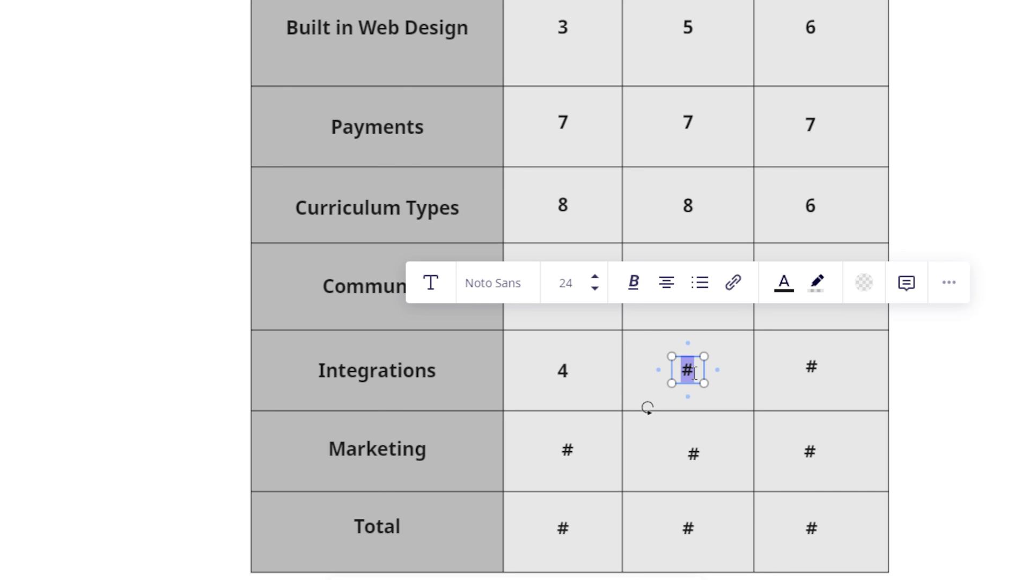
{"action": "type", "text": "7"}
{"action": "left_click", "coordinate": [990, 372]}
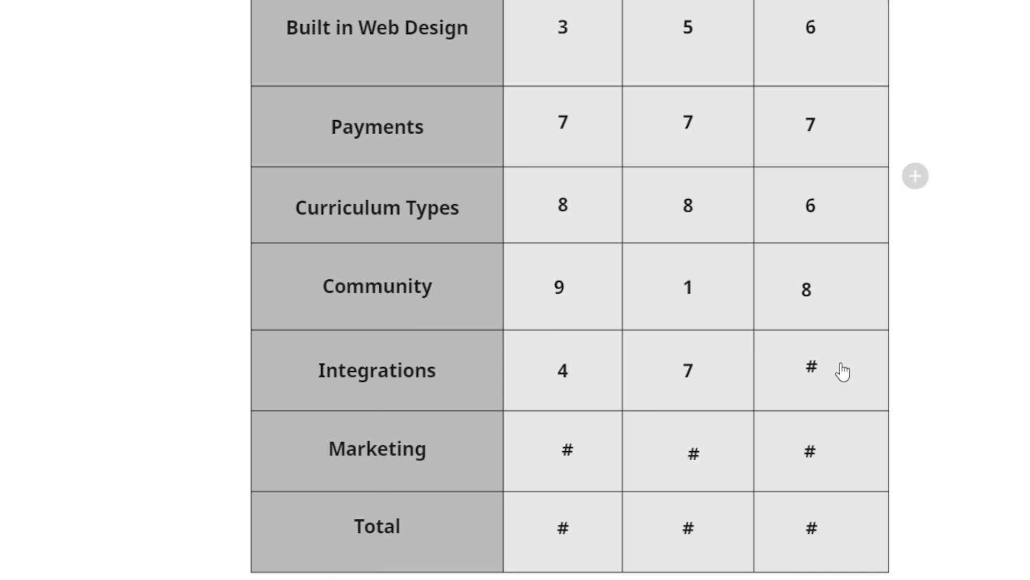
{"action": "left_click", "coordinate": [816, 365]}
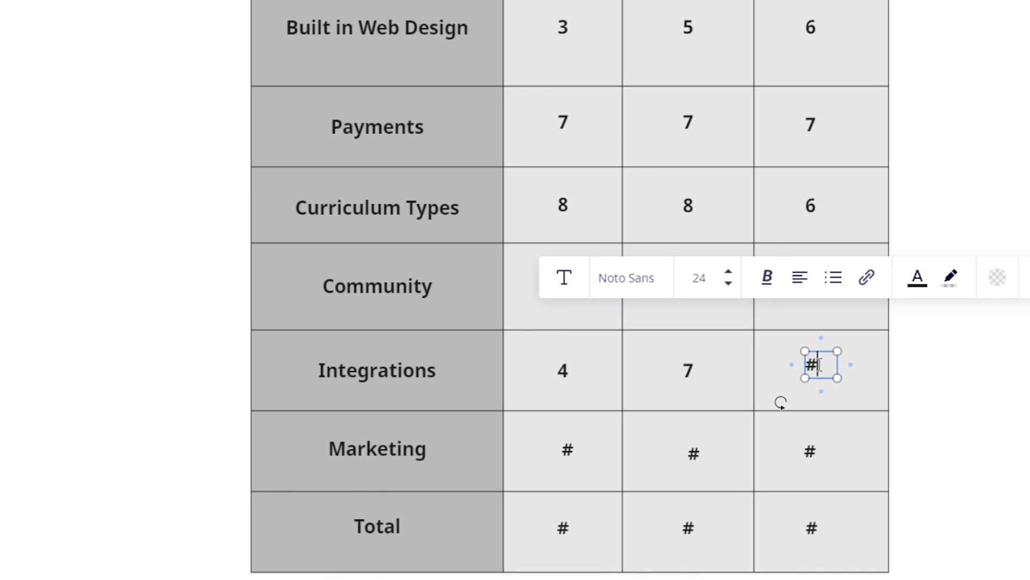
{"action": "double_click", "coordinate": [811, 365]}
{"action": "type", "text": "9"}
{"action": "left_click", "coordinate": [976, 347]}
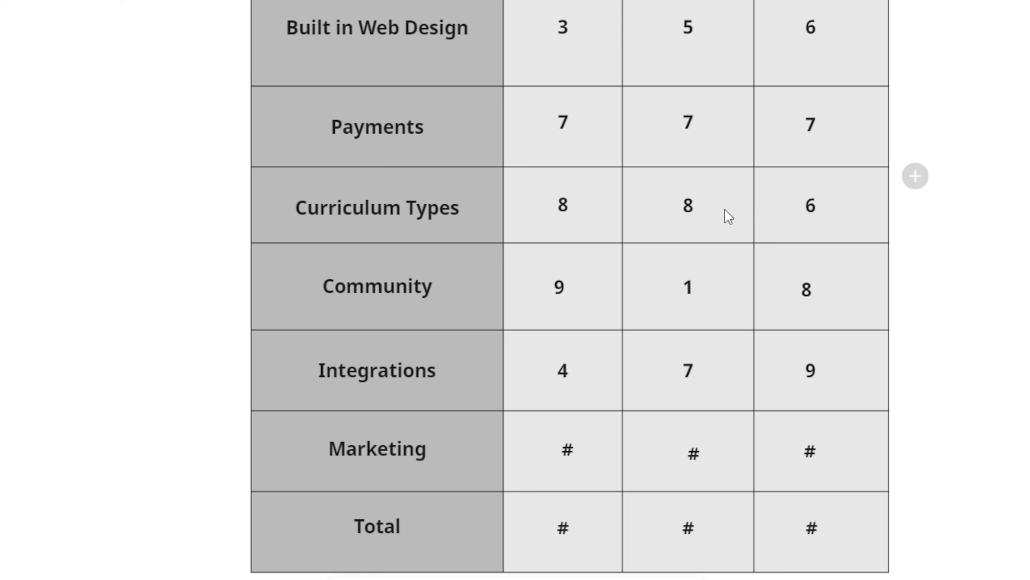
Step: Fill the Marketing row with 9 for Skool, 4 for Teachable and 8 for Kajabi
{"action": "left_click", "coordinate": [699, 457]}
{"action": "double_click", "coordinate": [699, 456]}
{"action": "type", "text": "4"}
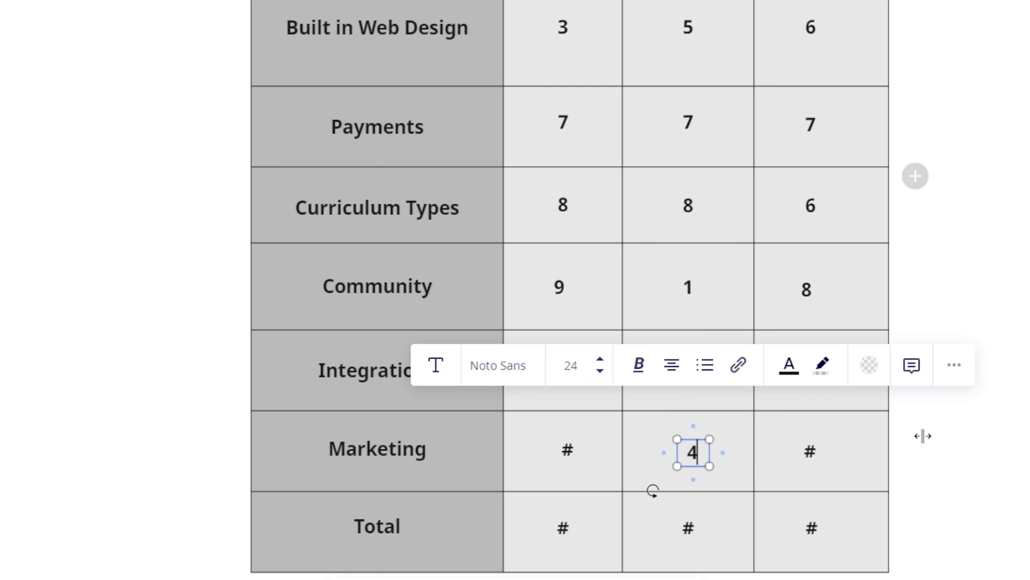
{"action": "left_click", "coordinate": [1003, 451]}
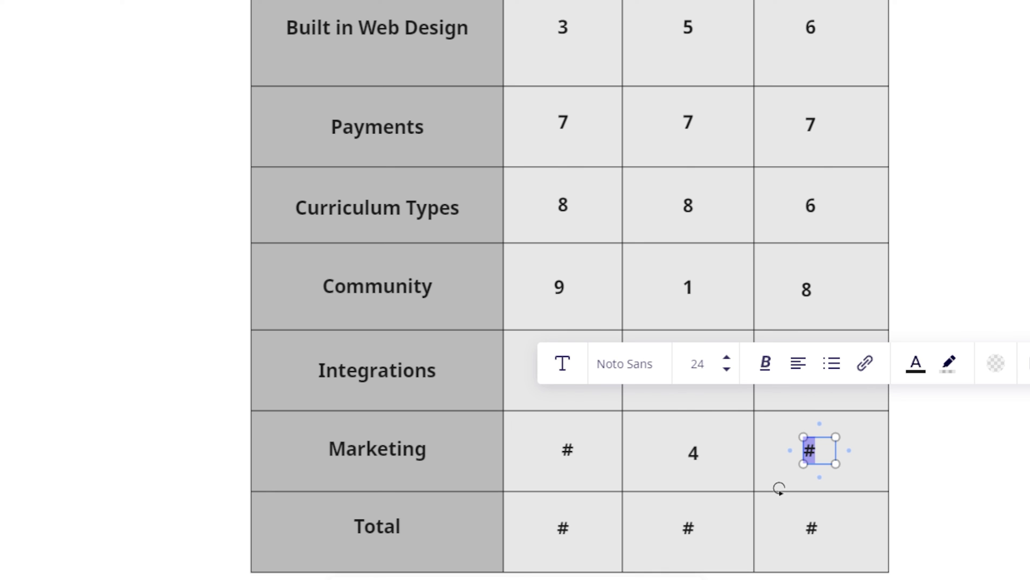
{"action": "type", "text": "8"}
{"action": "key", "text": "Escape"}
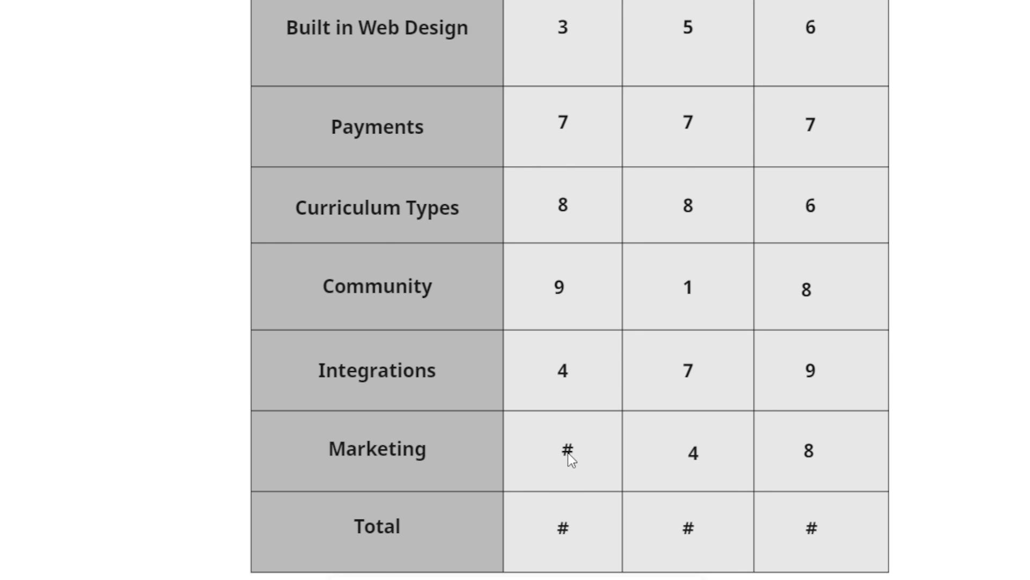
{"action": "double_click", "coordinate": [569, 456]}
{"action": "type", "text": "9"}
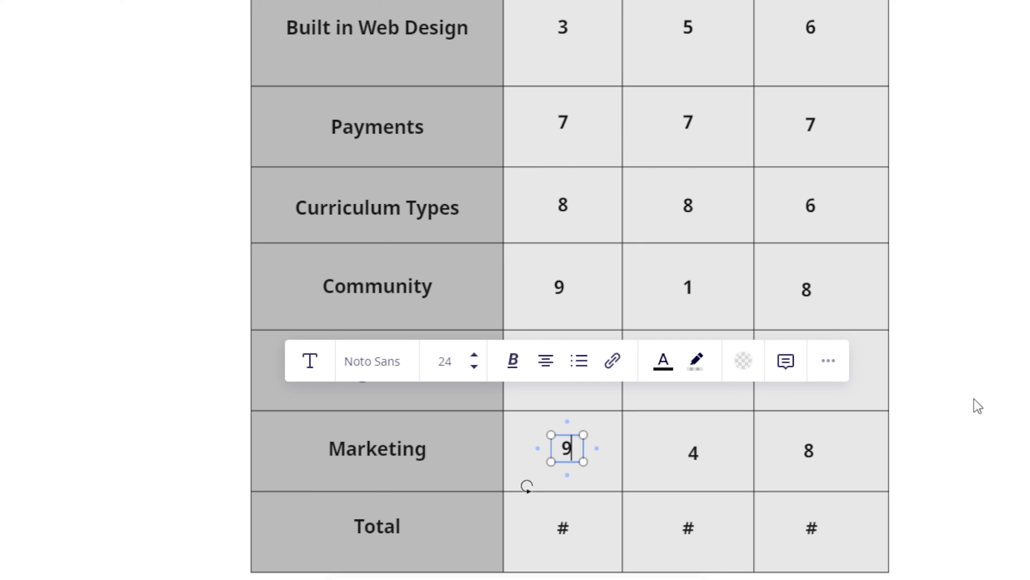
{"action": "left_click", "coordinate": [974, 398]}
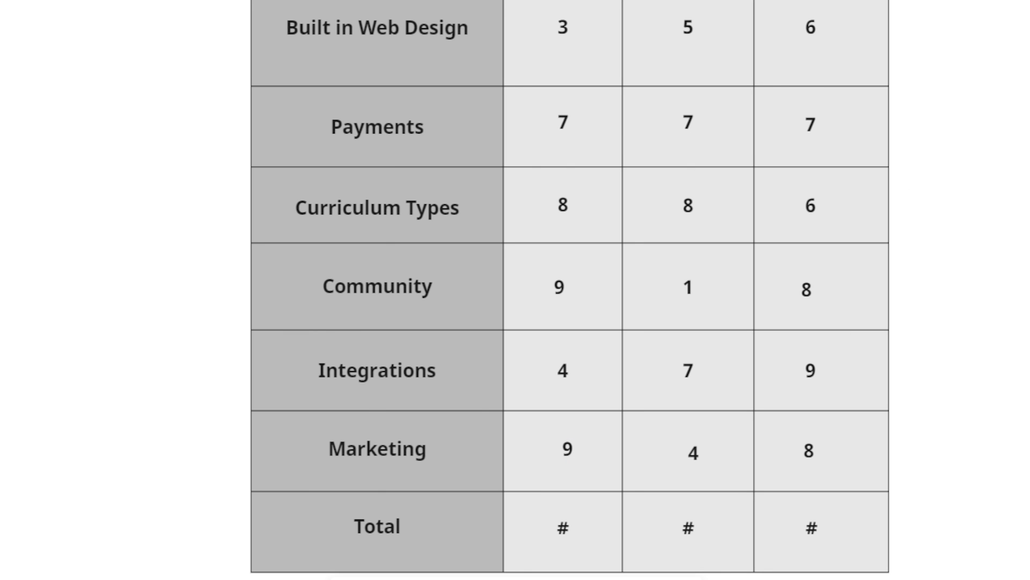